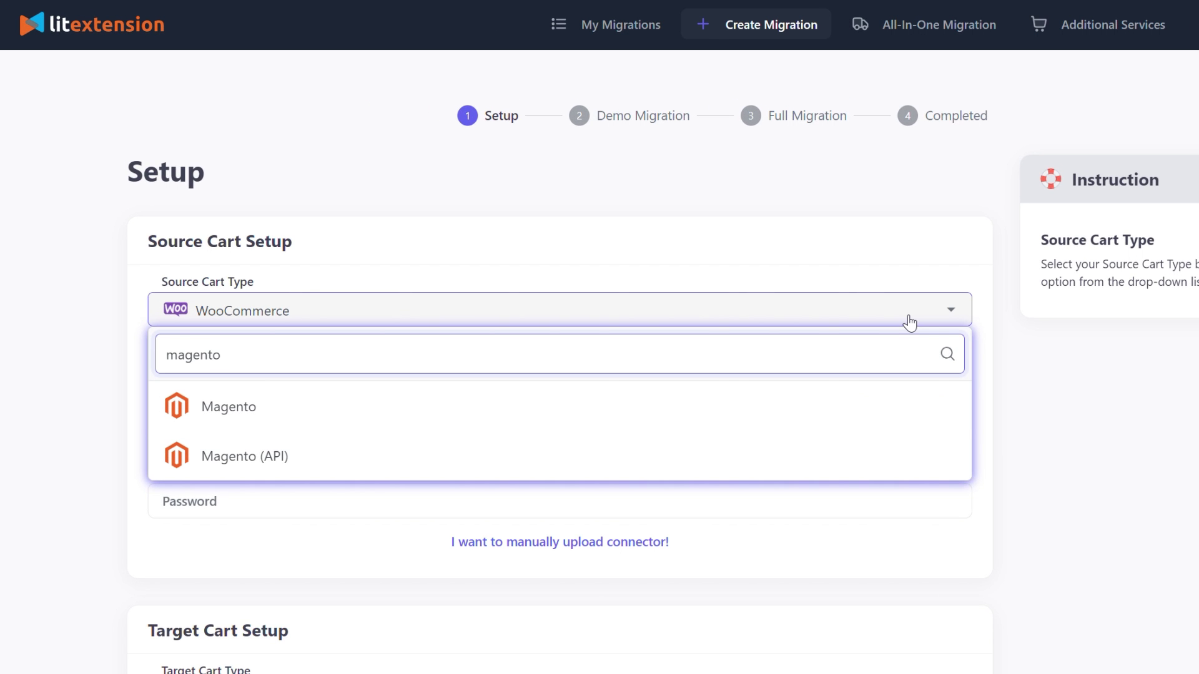
# - Choose Magento as source cart, watch the connector video, enter the store URL and verify connection
pyautogui.click(905, 407)
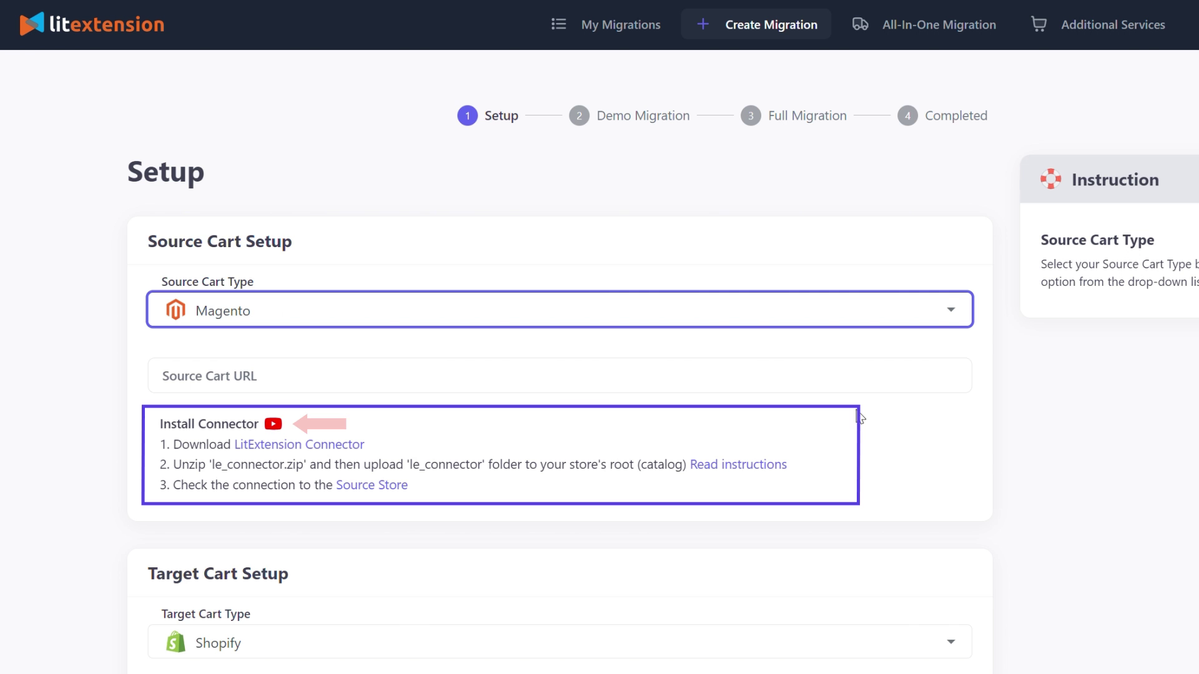
pyautogui.click(274, 425)
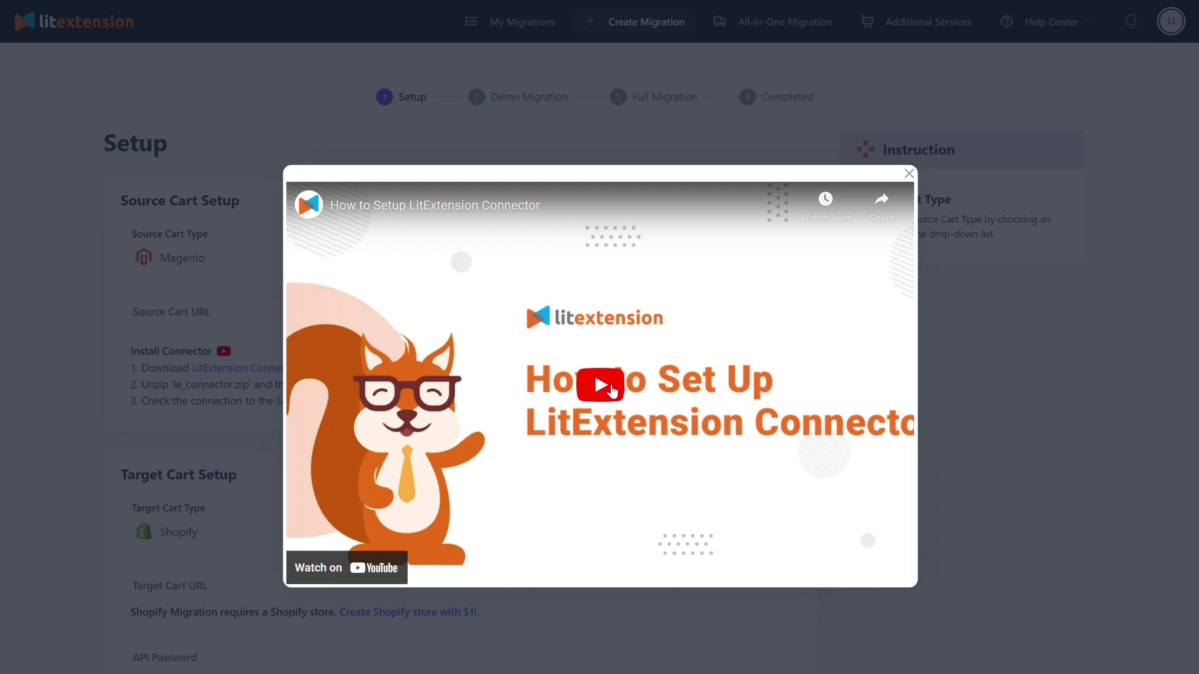
pyautogui.click(610, 390)
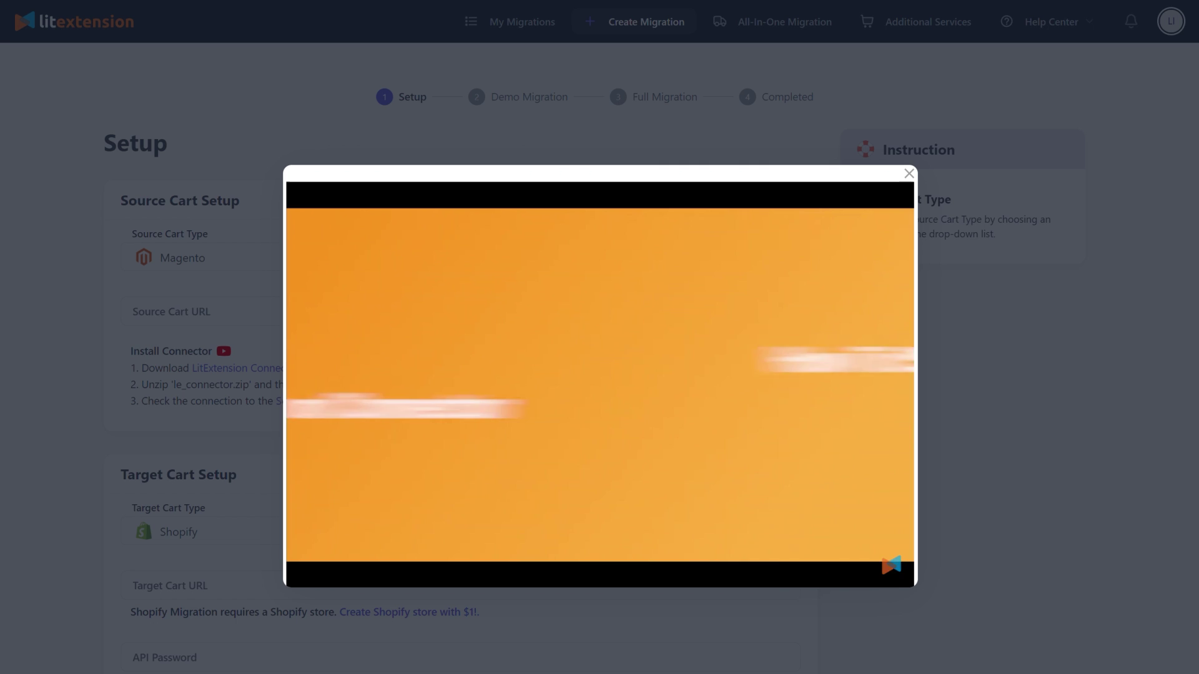
pyautogui.click(908, 175)
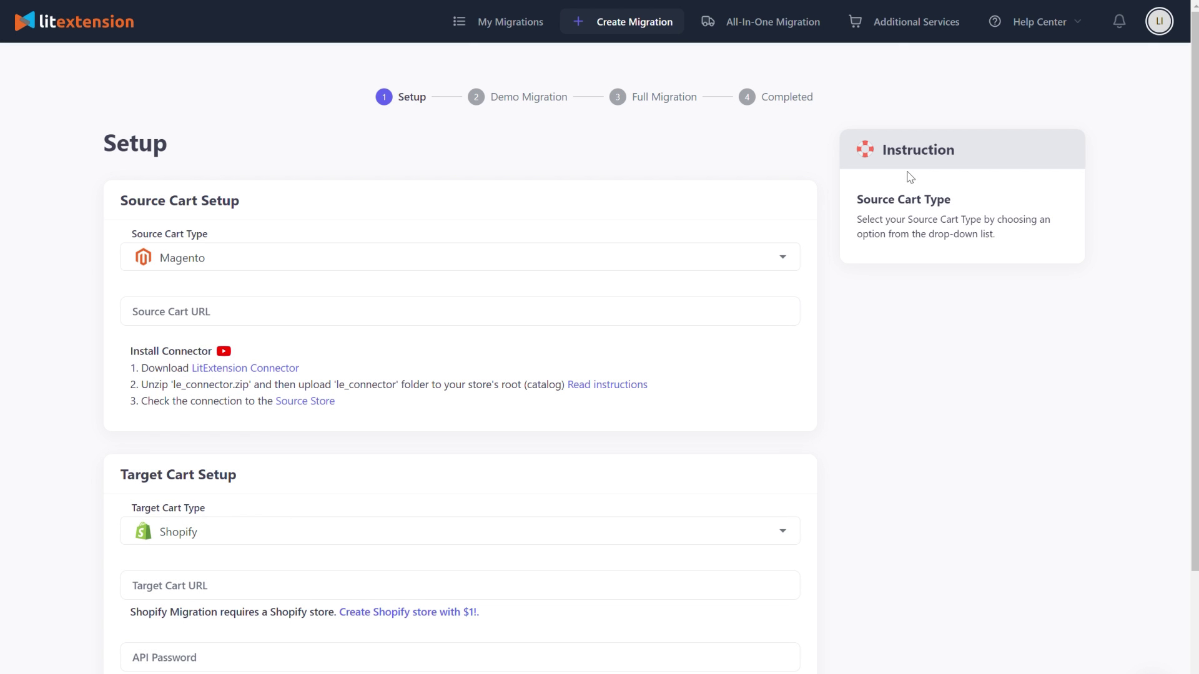
pyautogui.click(774, 307)
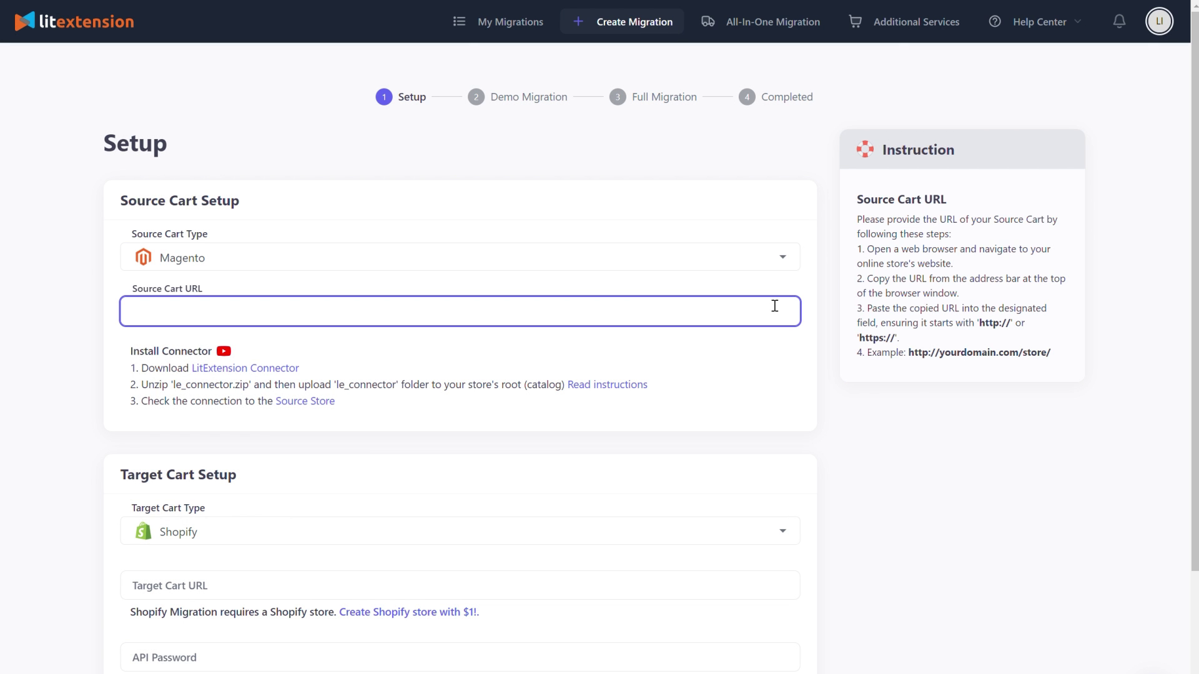
pyautogui.click(783, 360)
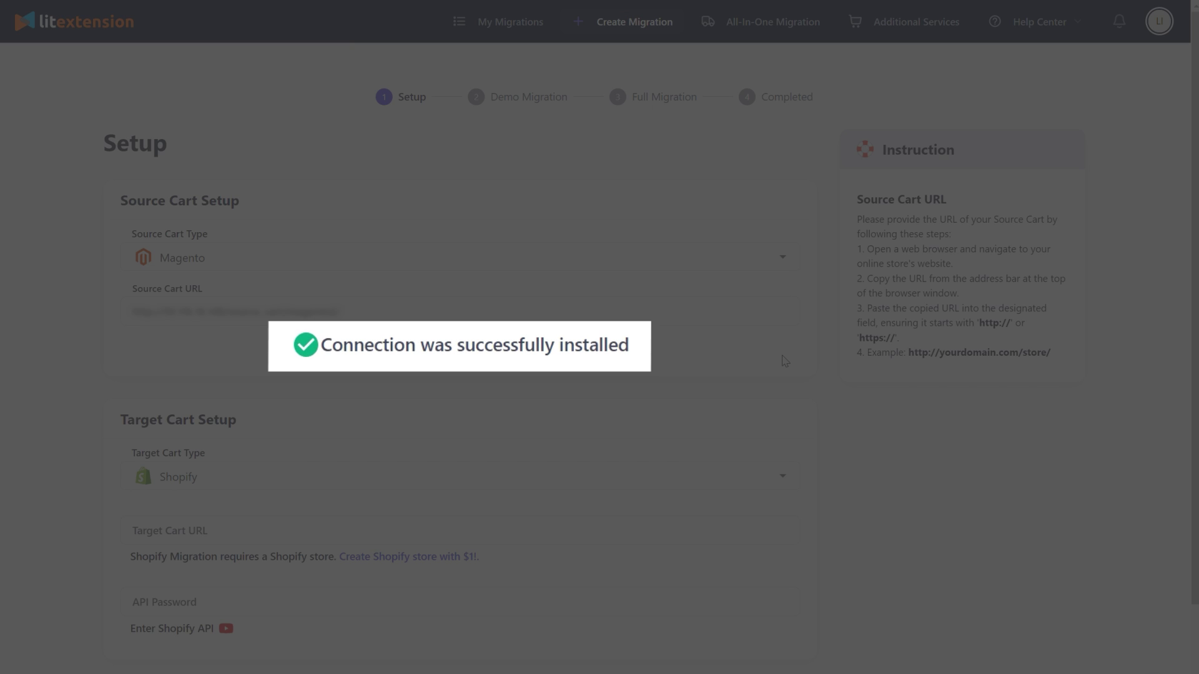
pyautogui.scroll(-2, 784, 361)
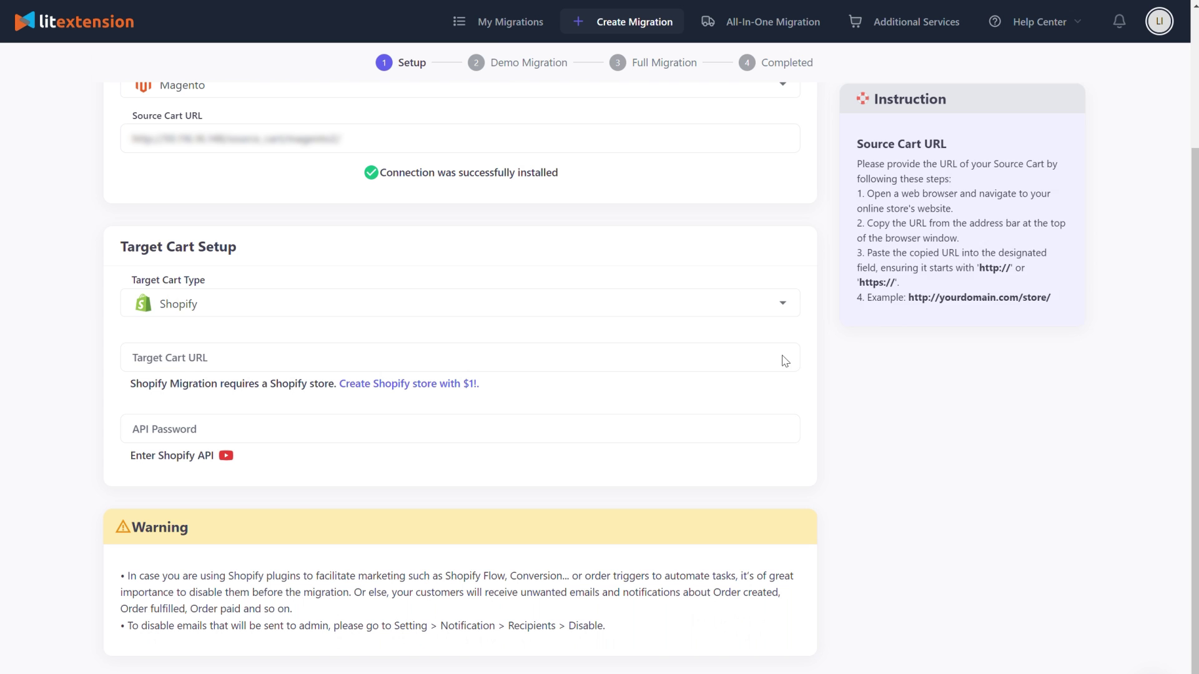
# - Choose Shopify as target cart, enter its store URL and API password, and watch the API tutorial
pyautogui.click(785, 304)
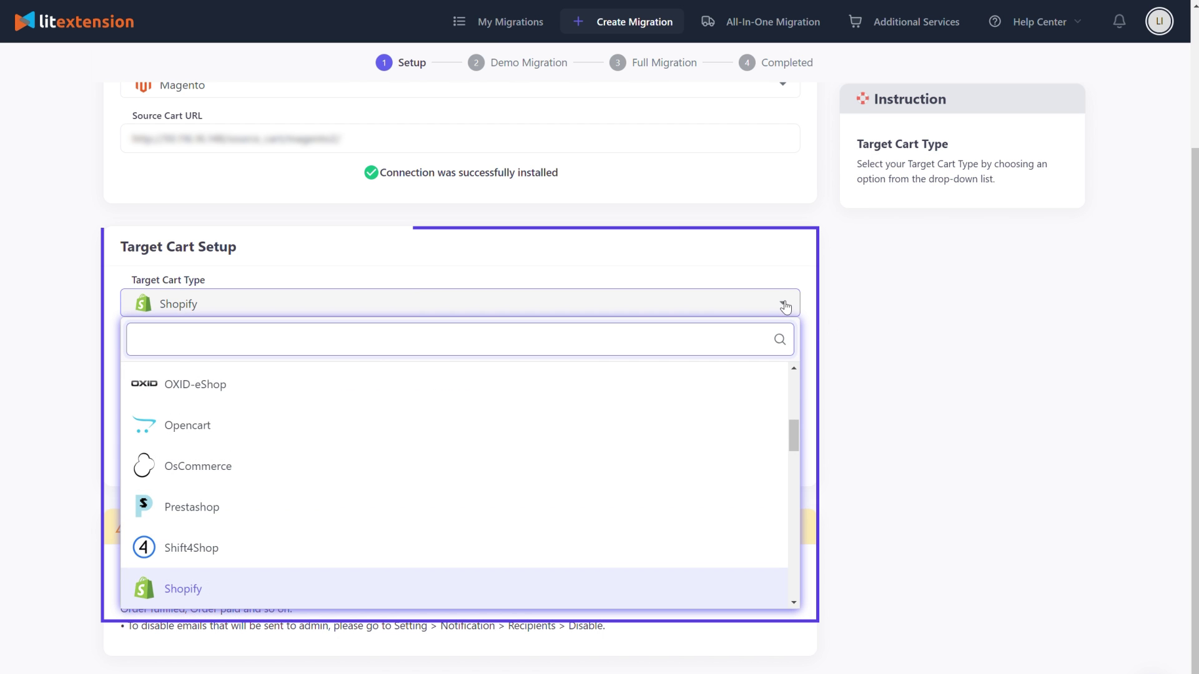
pyautogui.write('shopify')
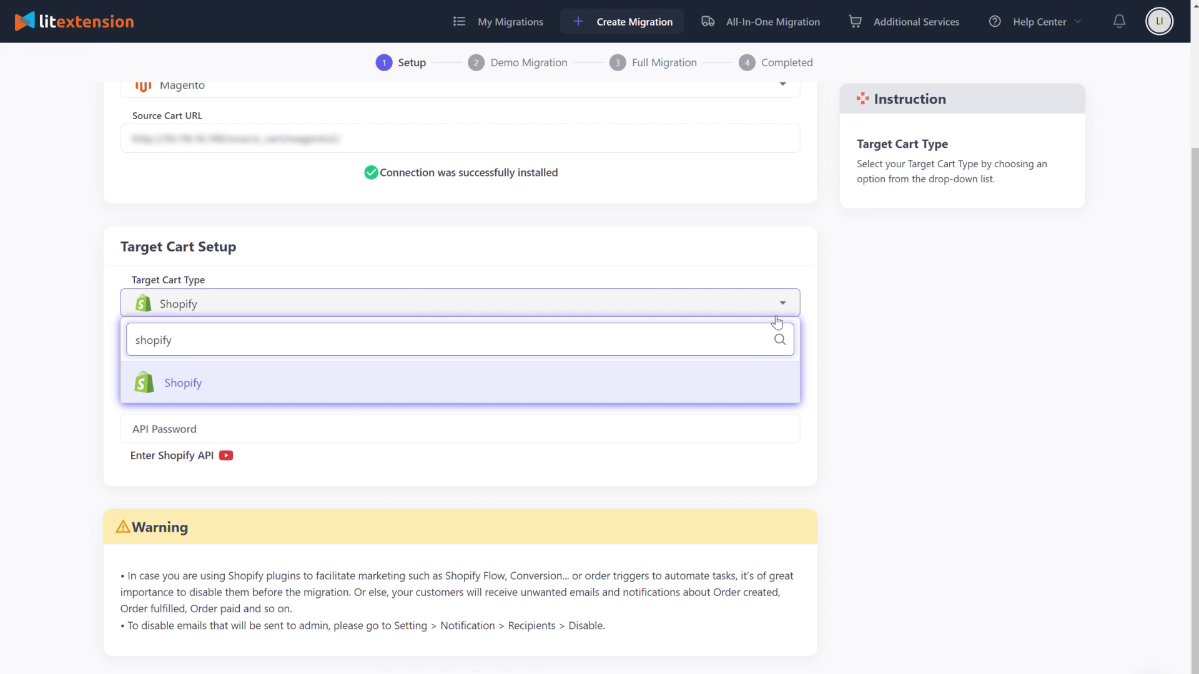
pyautogui.click(749, 388)
pyautogui.click(747, 357)
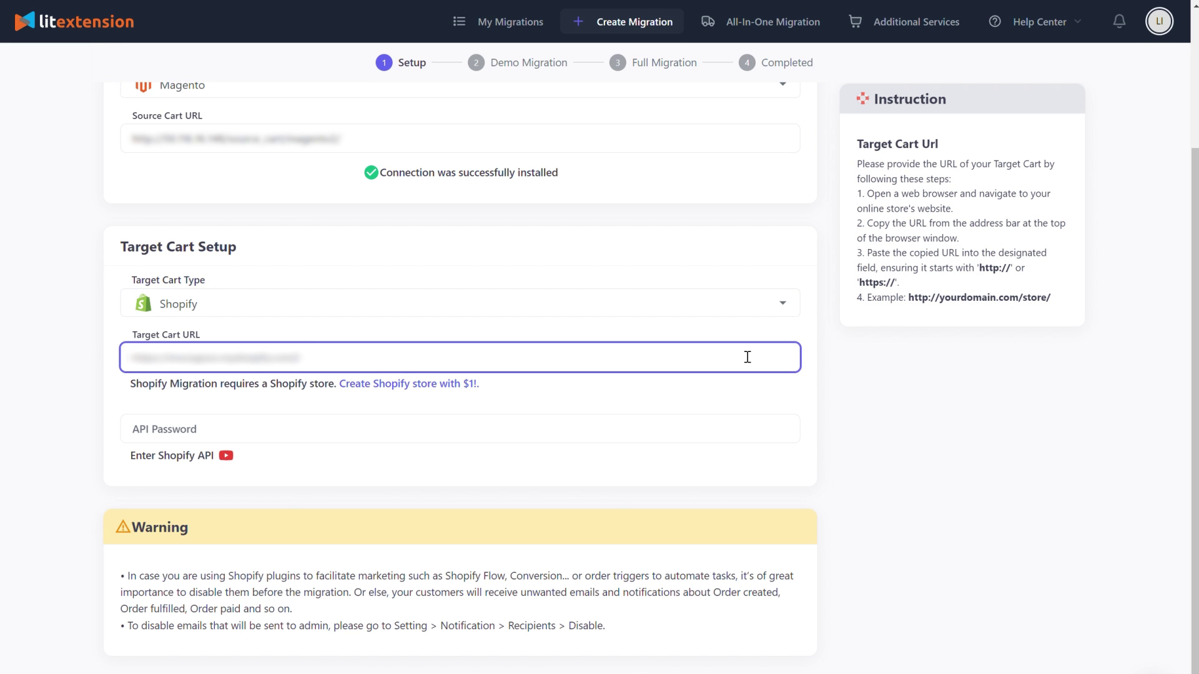
pyautogui.click(664, 437)
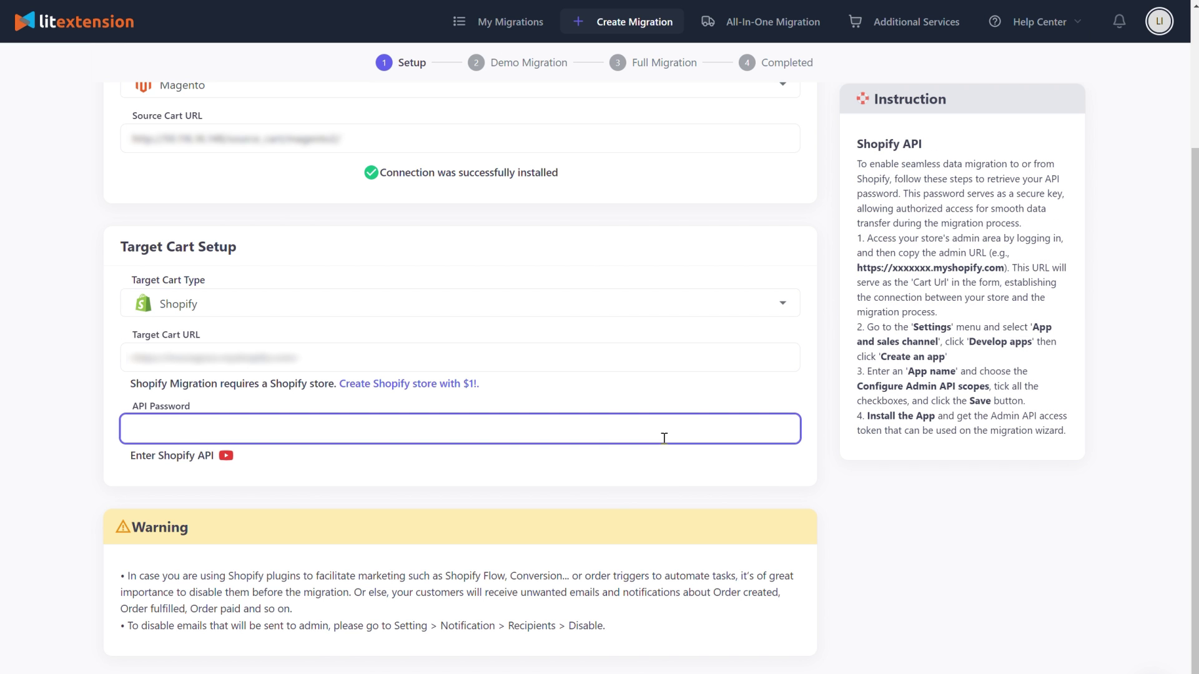
pyautogui.click(224, 458)
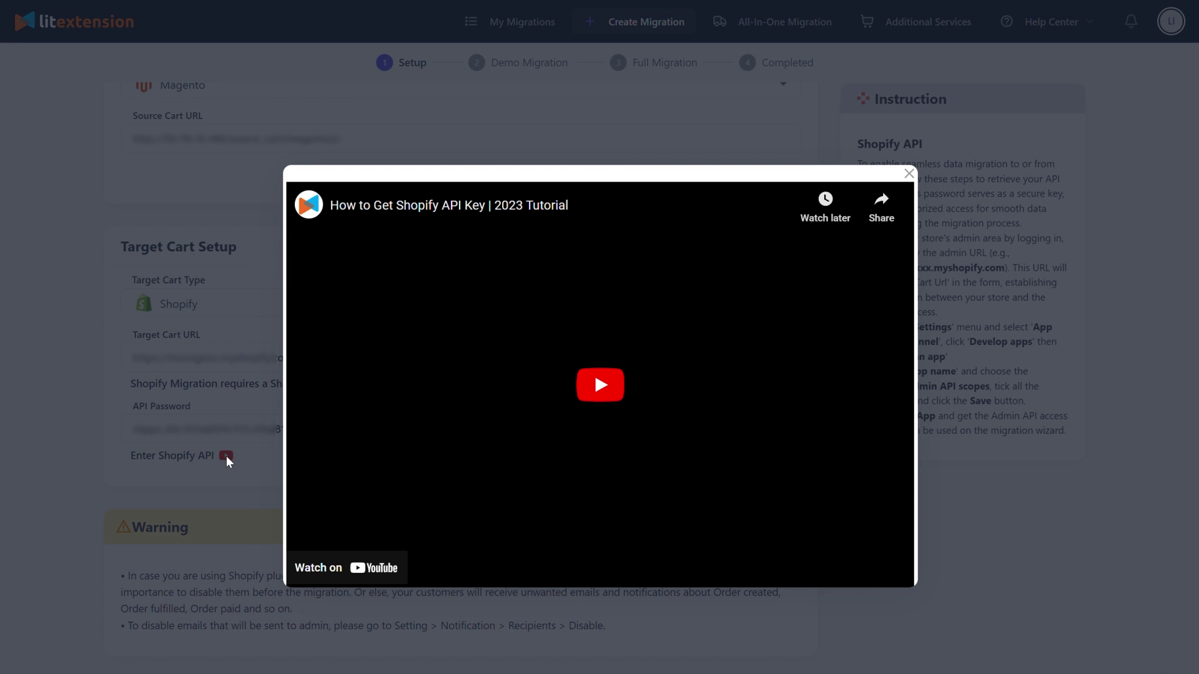
pyautogui.click(605, 397)
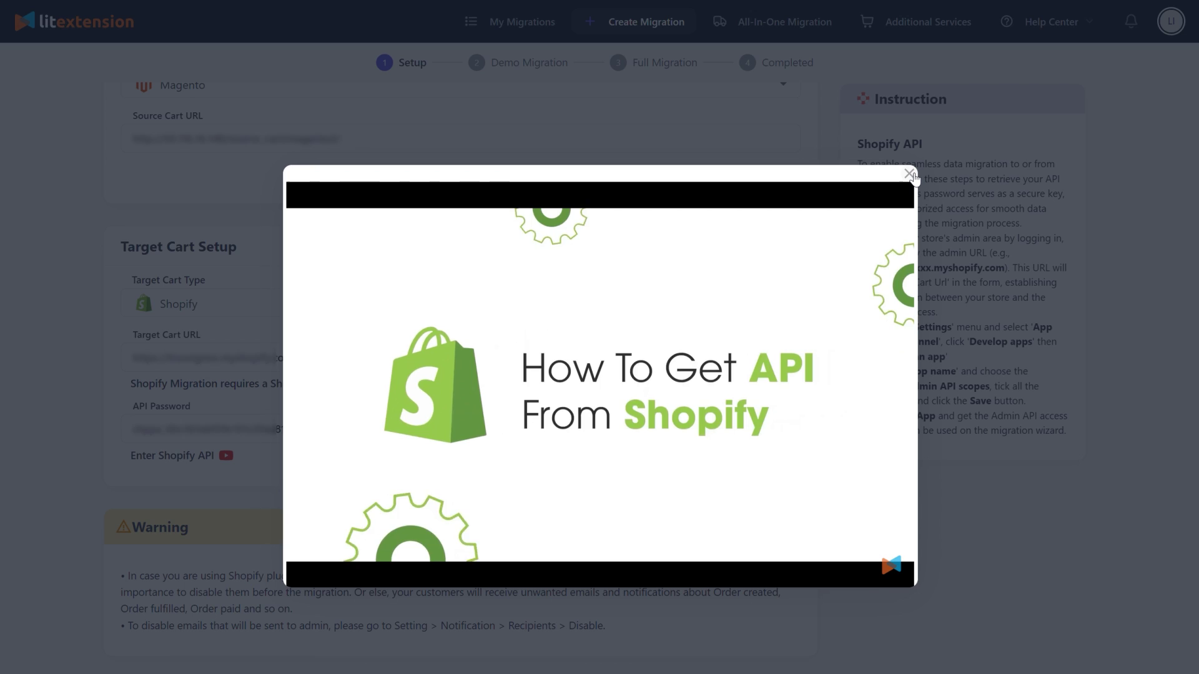
pyautogui.click(910, 175)
pyautogui.scroll(-2, 805, 562)
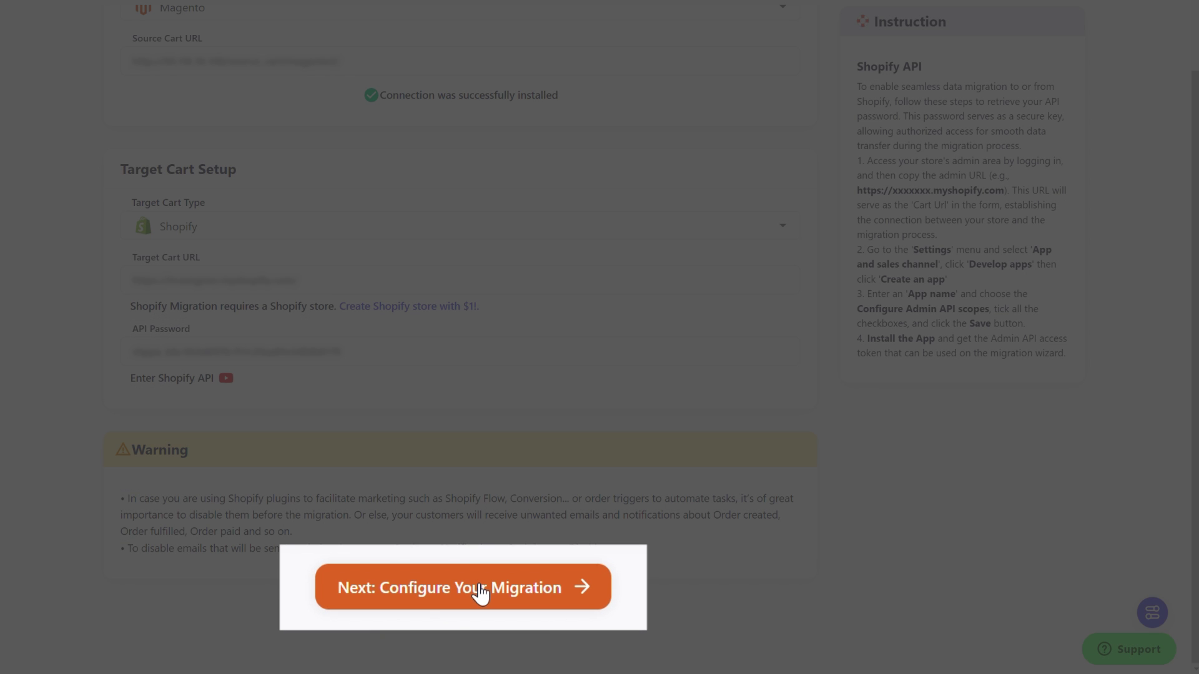
# - On the configuration page, include customers and orders among the entities and preview the 301 redirects video
pyautogui.click(480, 592)
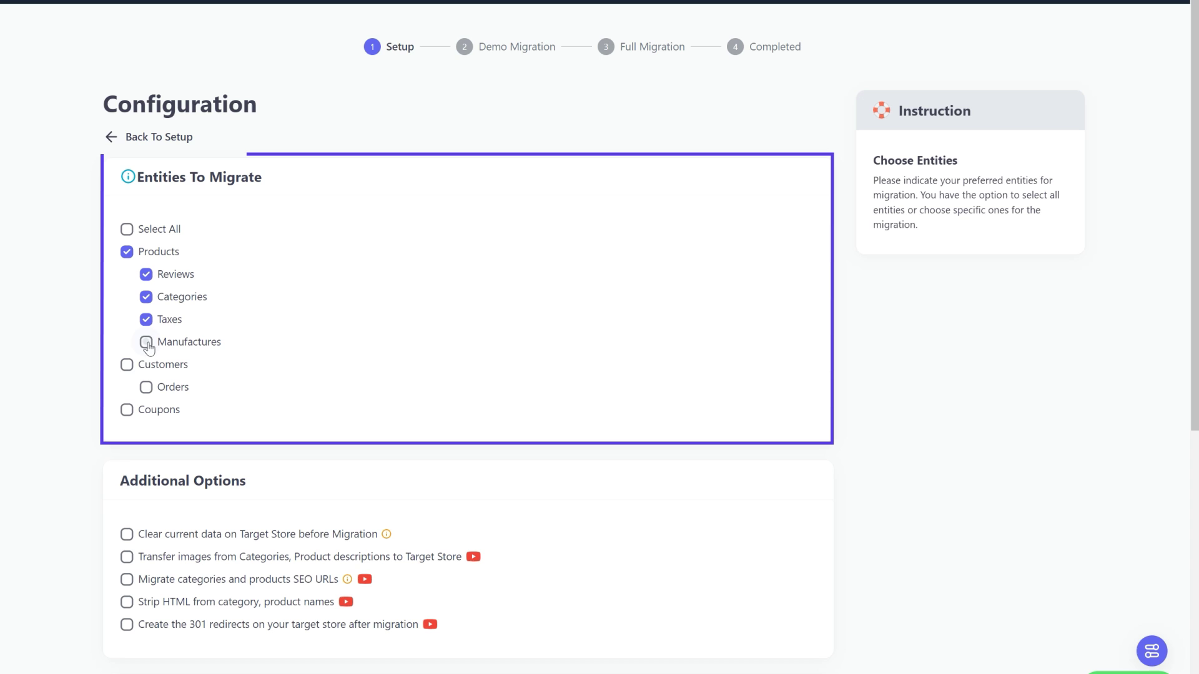
pyautogui.click(128, 367)
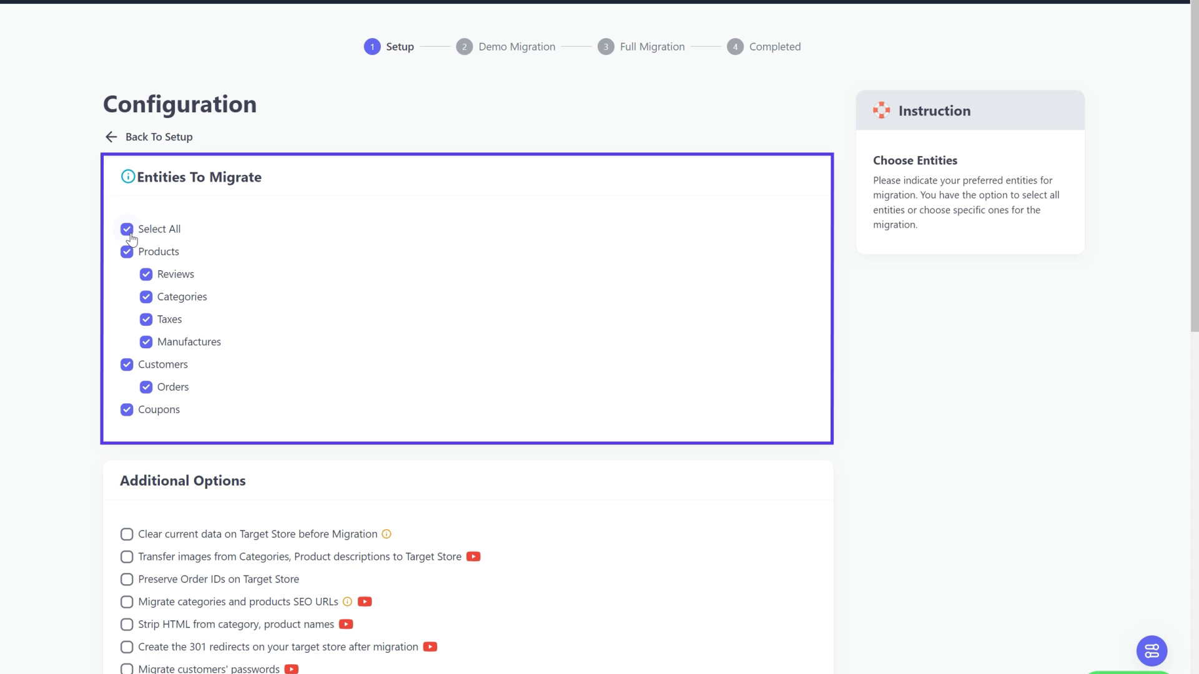
pyautogui.scroll(-3, 79, 239)
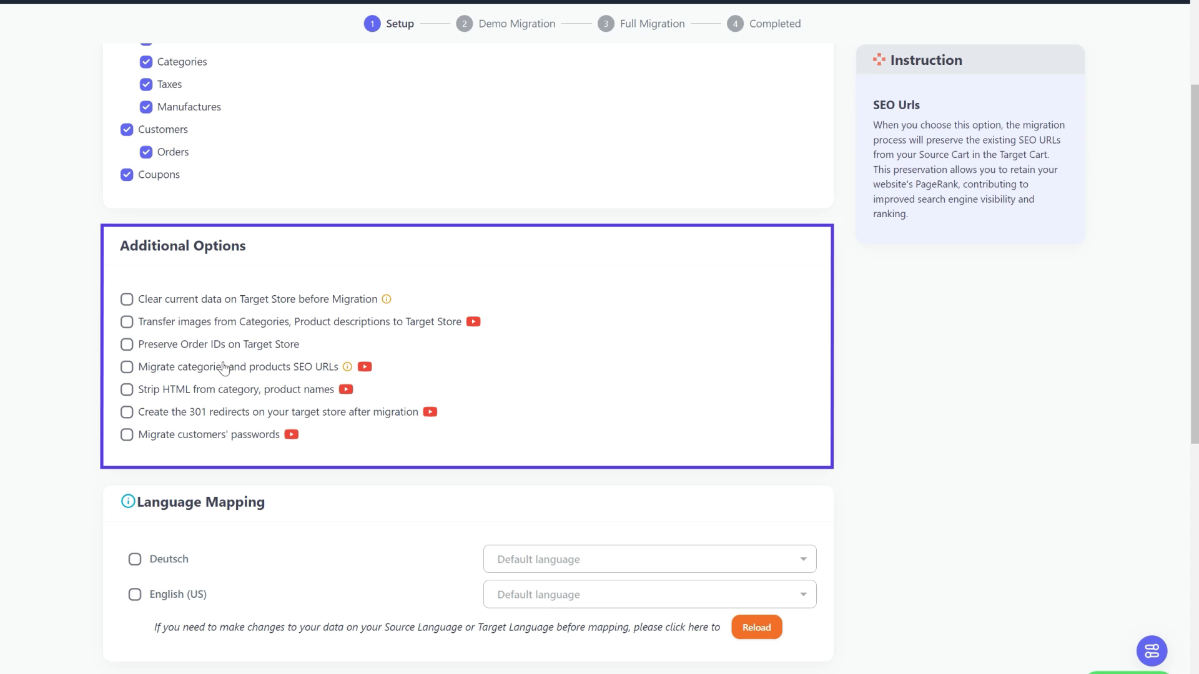
pyautogui.moveTo(278, 646)
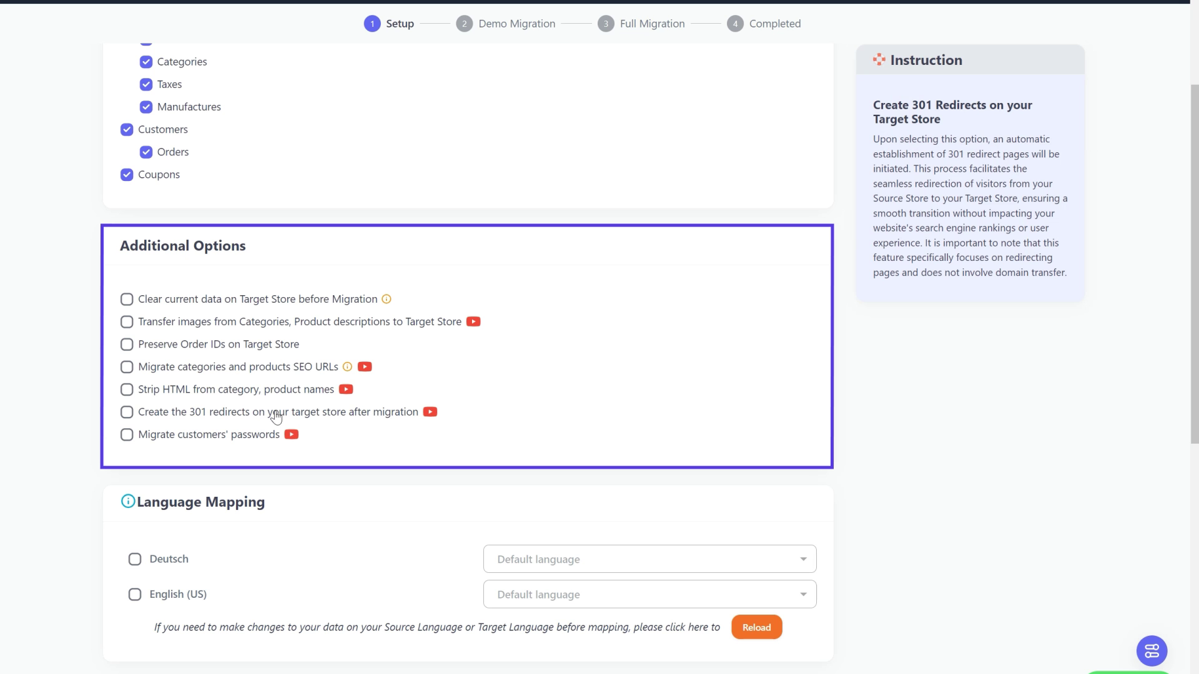
pyautogui.click(430, 412)
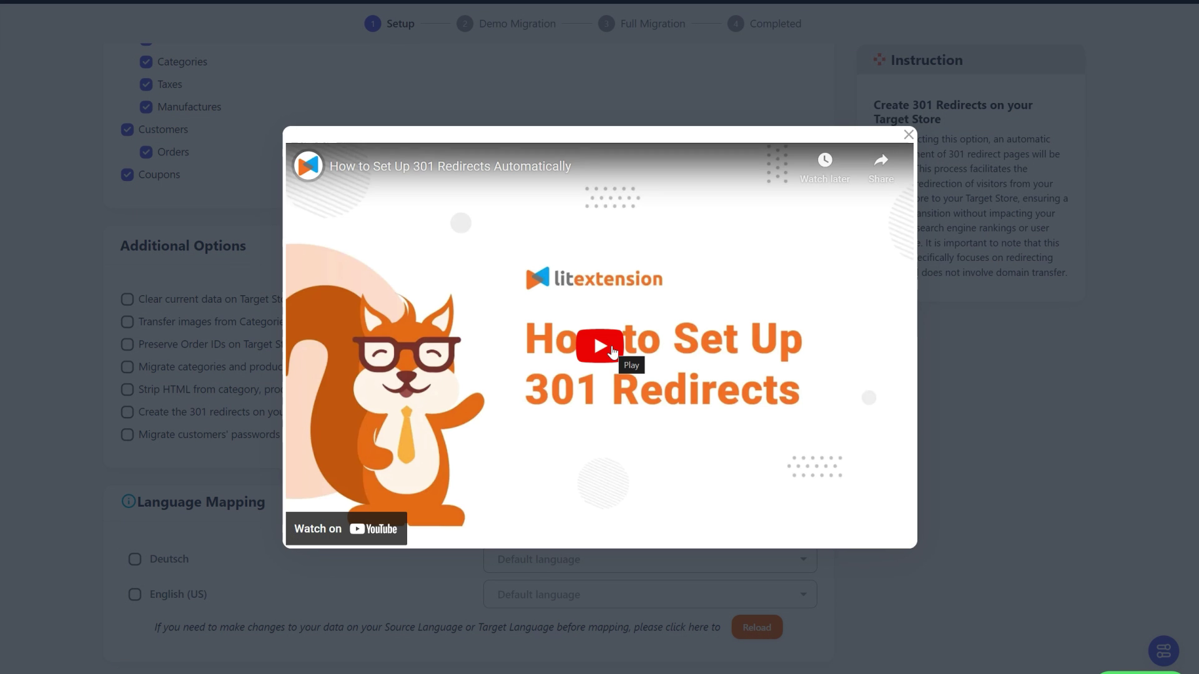
pyautogui.click(611, 352)
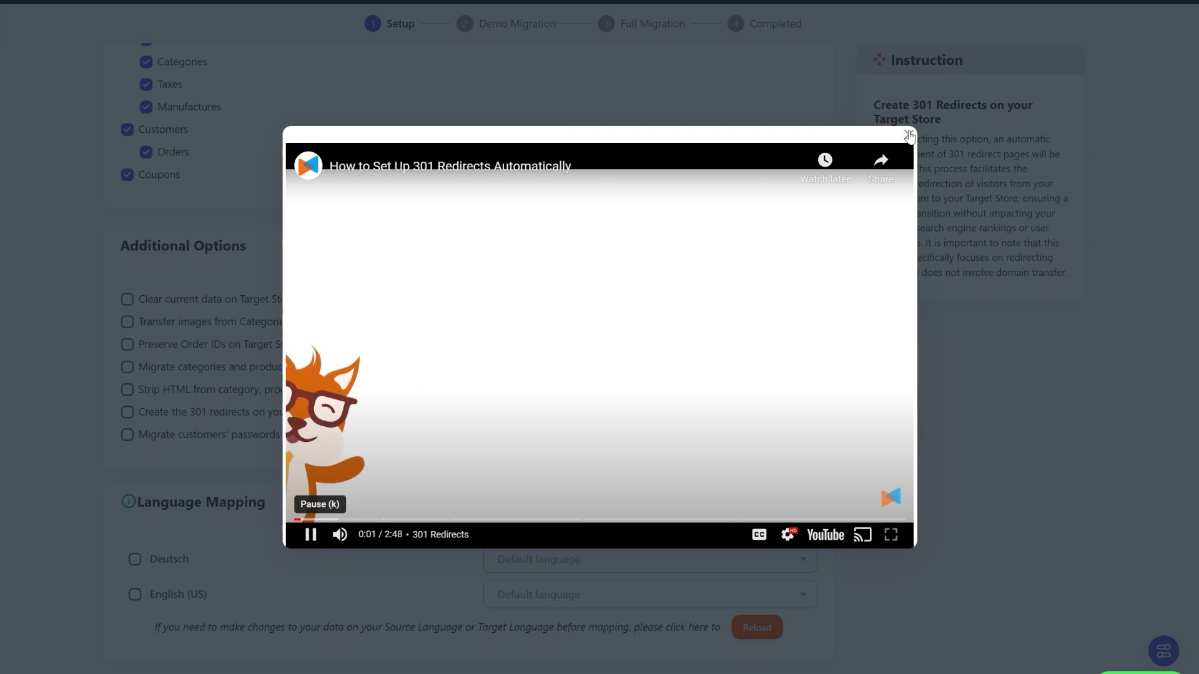
# - Map open and cancelled orders to Failed, and completed and in_progress orders to Completed
pyautogui.click(909, 136)
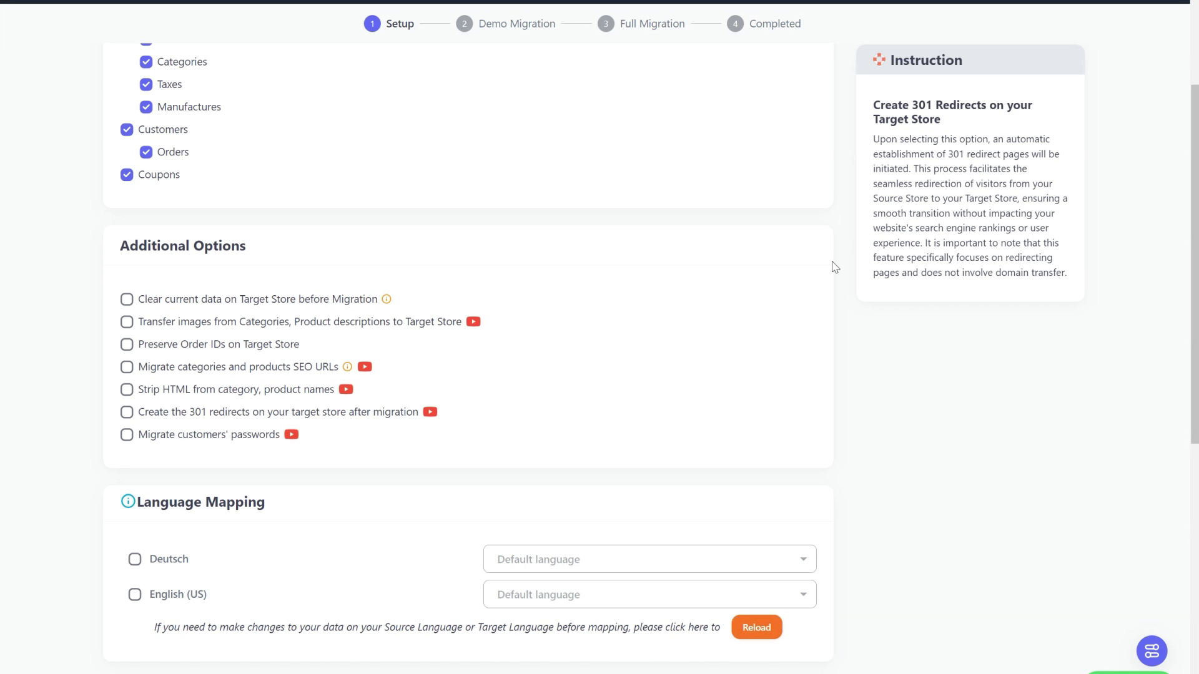
pyautogui.scroll(-3, 832, 267)
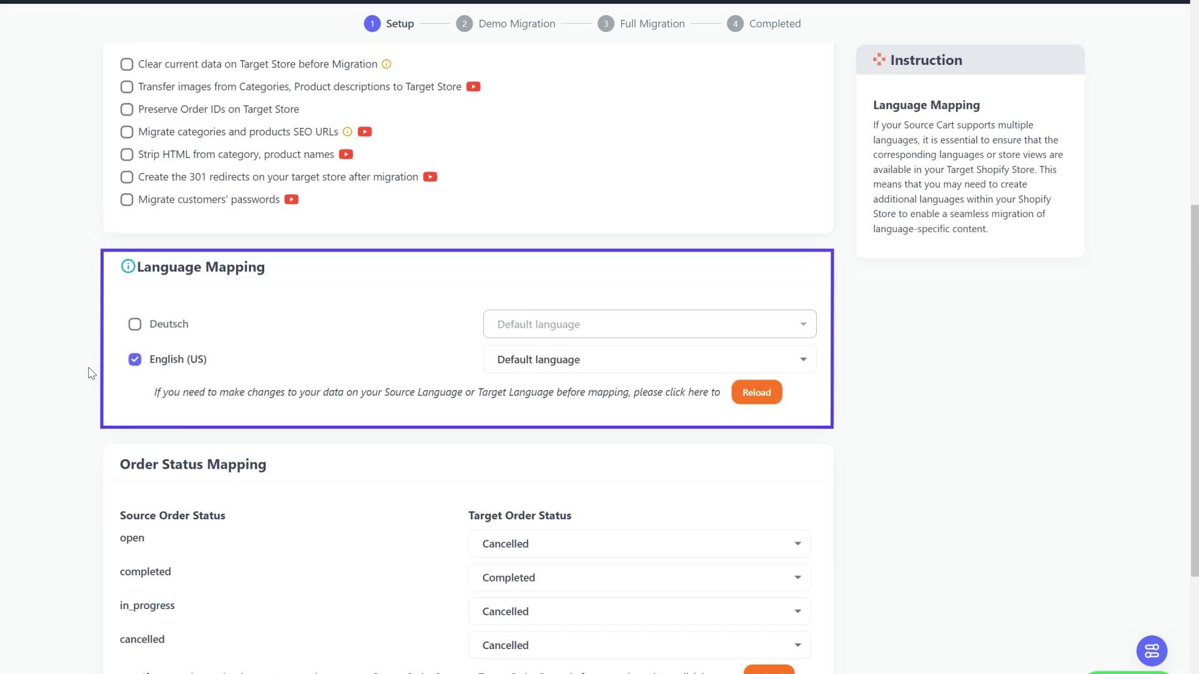
pyautogui.scroll(-3, 531, 309)
pyautogui.click(530, 292)
pyautogui.click(531, 367)
pyautogui.click(524, 413)
pyautogui.click(513, 325)
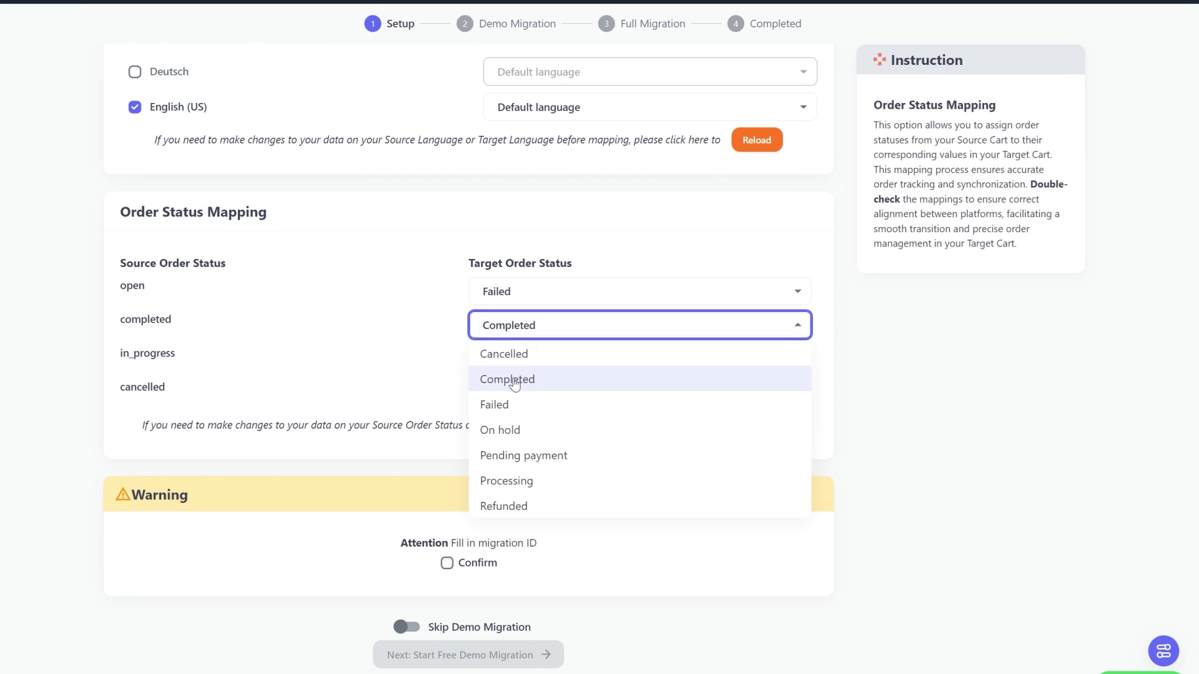
pyautogui.click(514, 379)
pyautogui.click(517, 393)
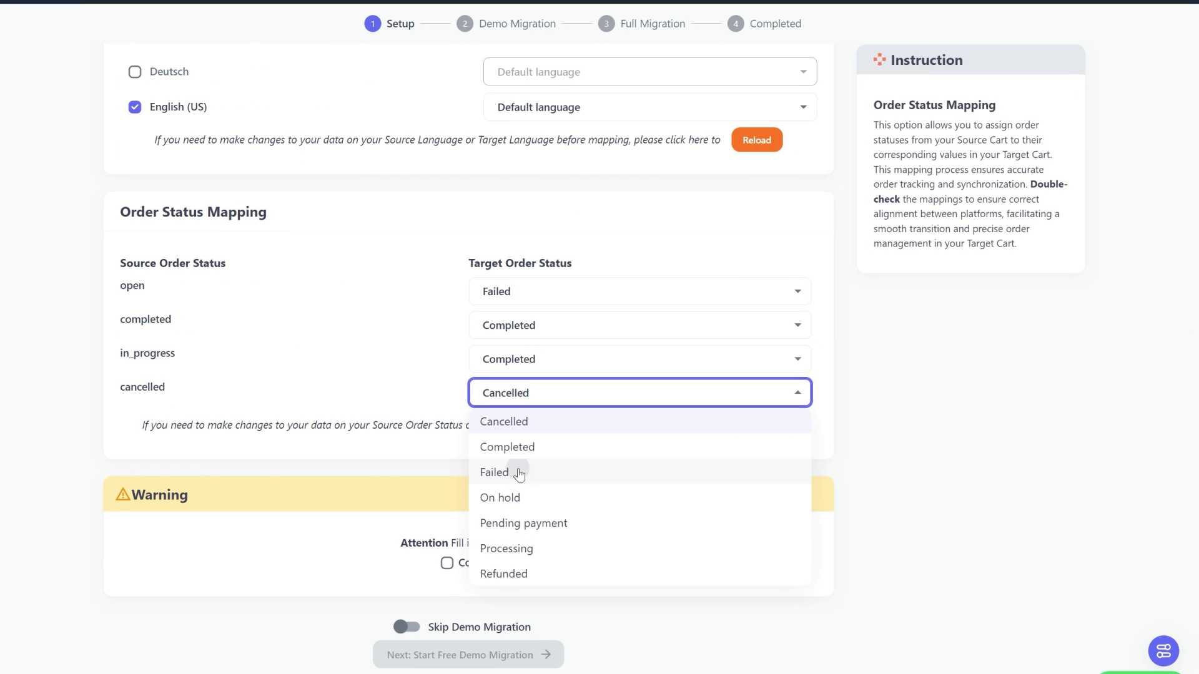
pyautogui.click(519, 473)
# - Confirm the migration details, skip the demo migration and advance to the full-migration summary
pyautogui.click(446, 564)
pyautogui.scroll(-1, 516, 600)
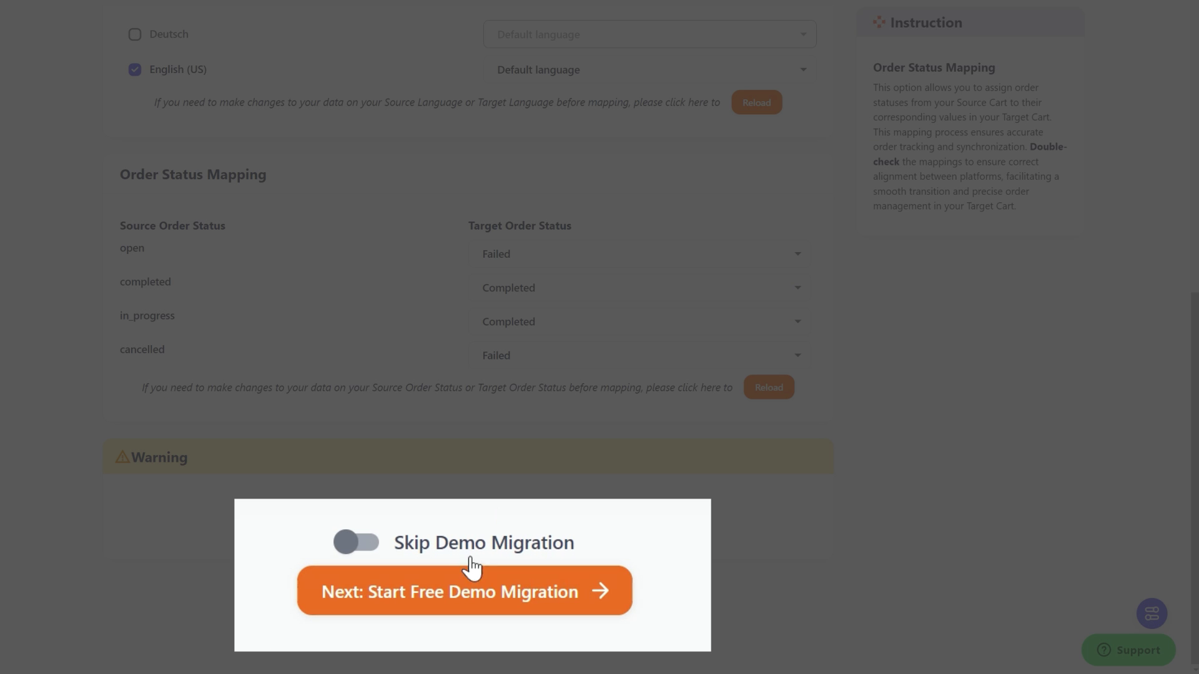
pyautogui.click(370, 546)
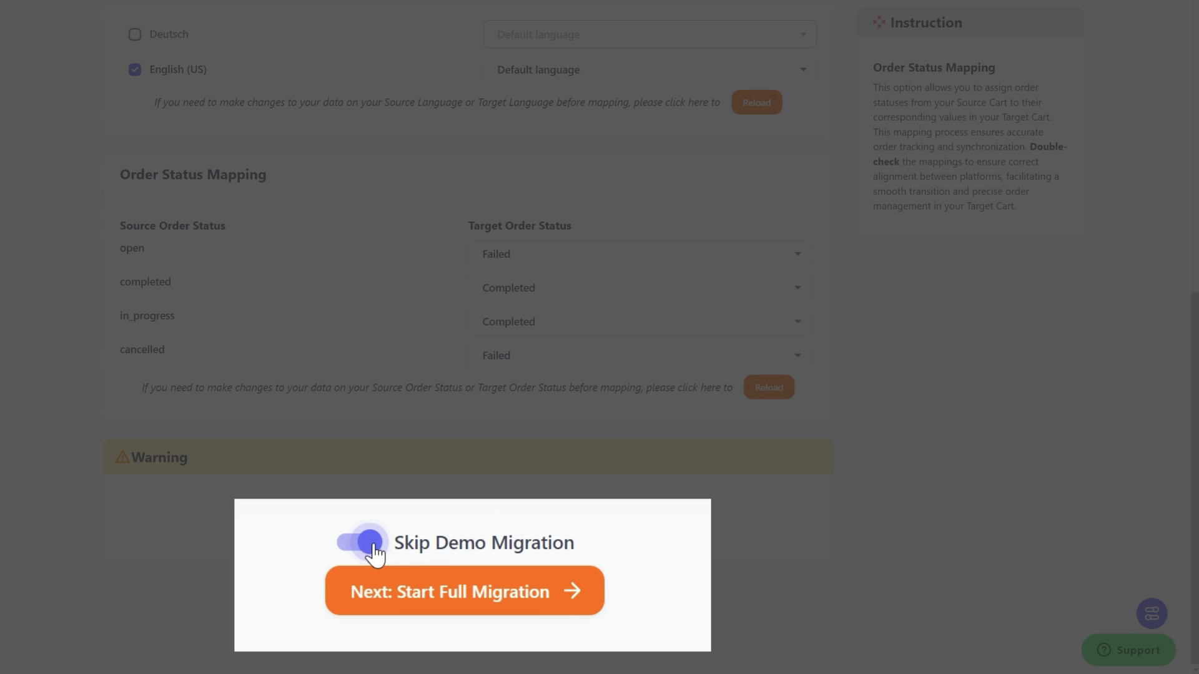
pyautogui.click(529, 621)
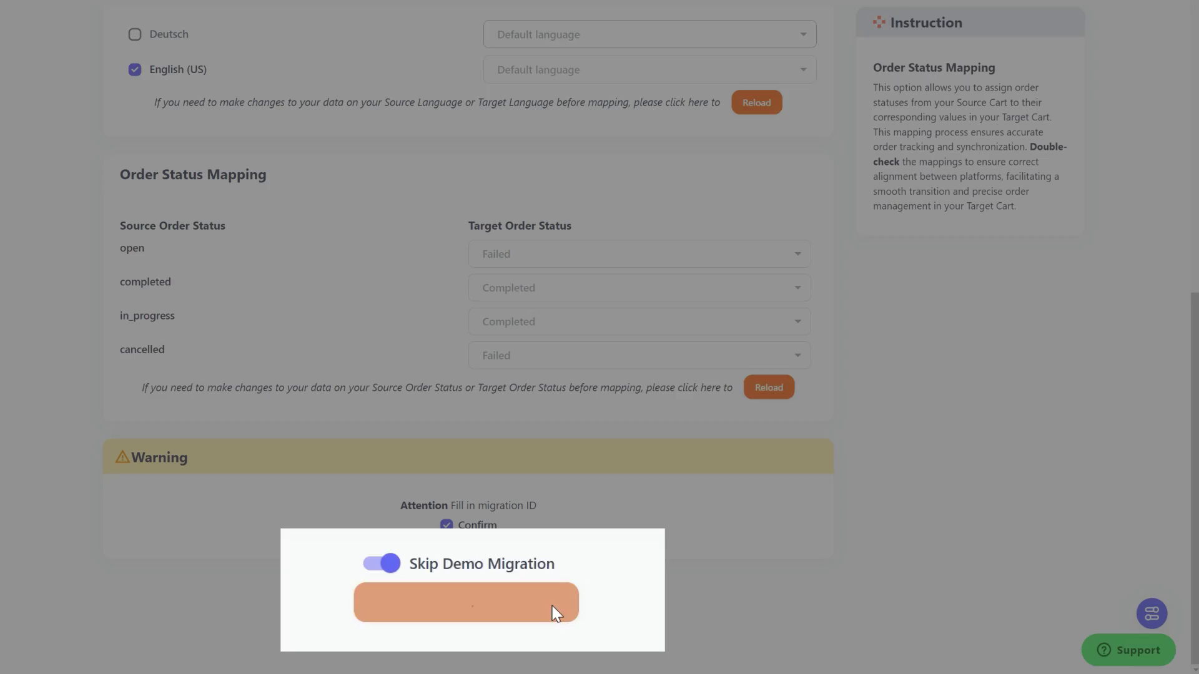
pyautogui.scroll(2, 529, 625)
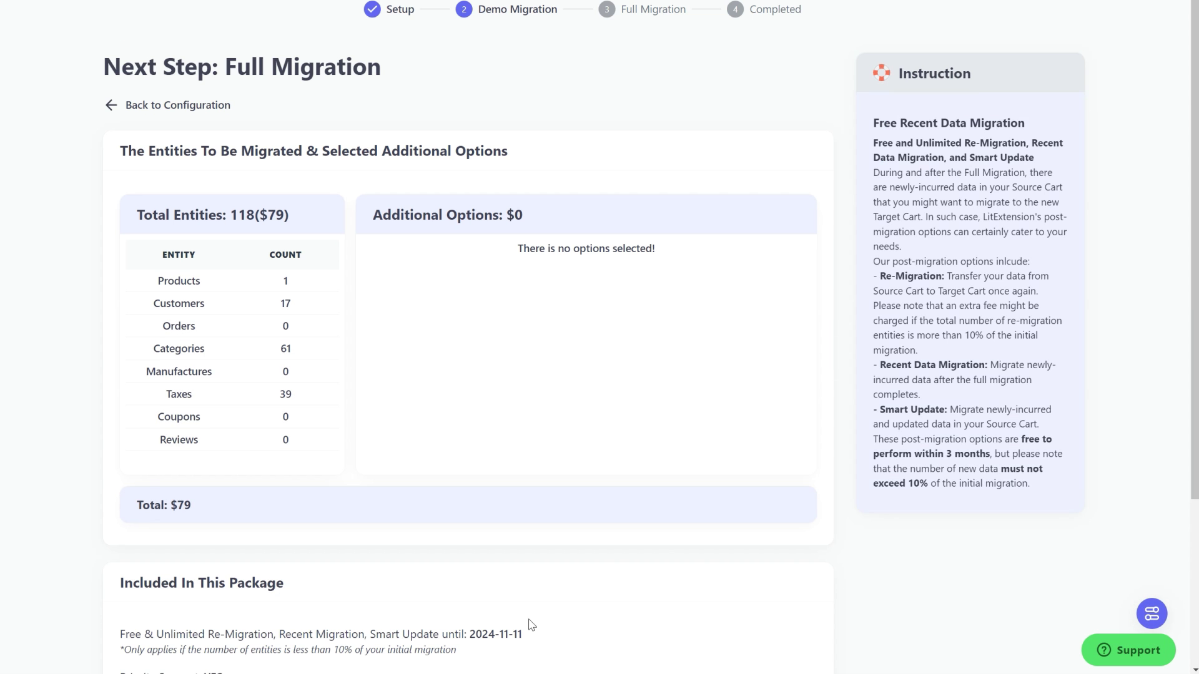
pyautogui.scroll(-2, 530, 625)
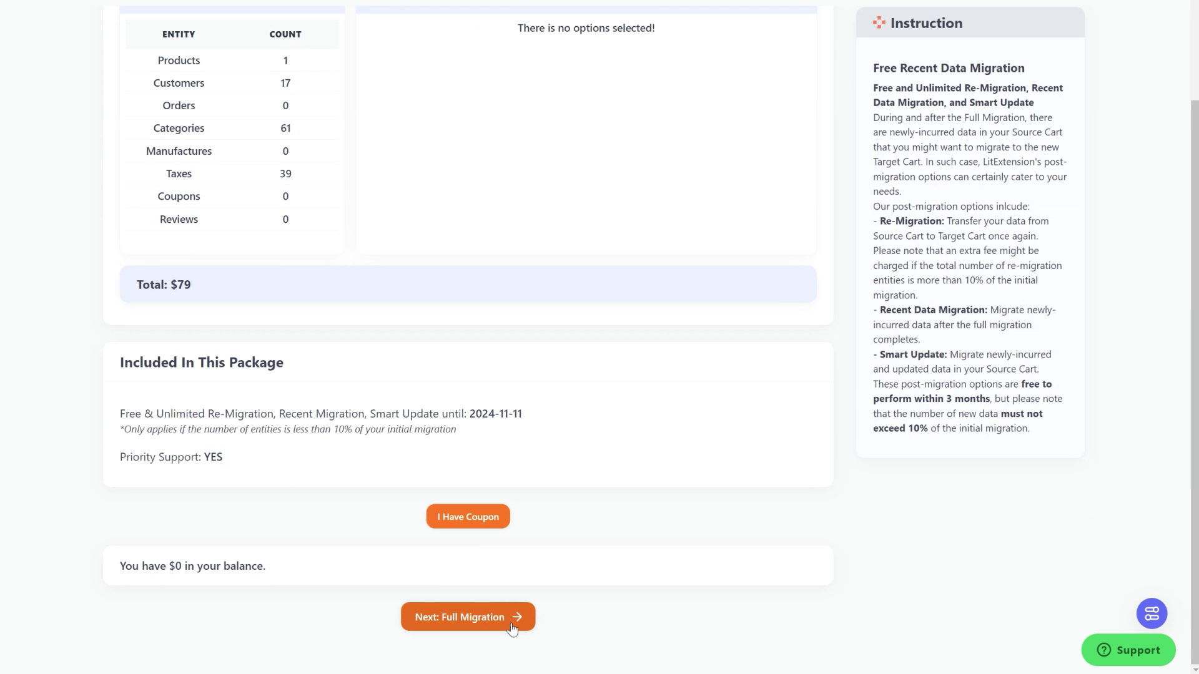